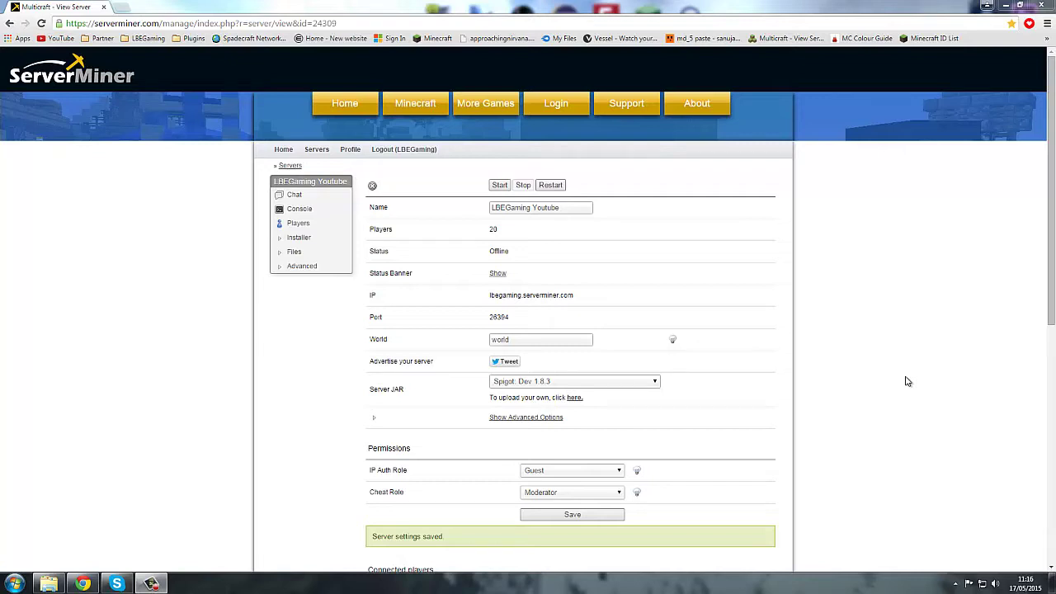
- Change the Server JAR to ATLauncher: Crackpack 1.7.10 and save the server settings
{"action": "left_click", "coordinate": [620, 379]}
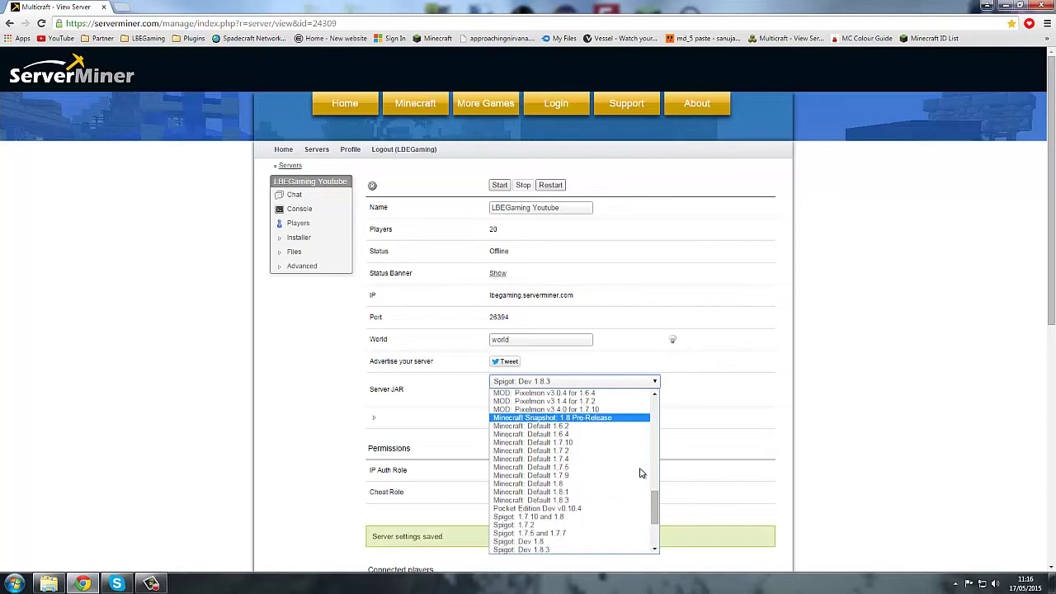
{"action": "left_click_drag", "start_coordinate": [654, 507], "coordinate": [653, 397]}
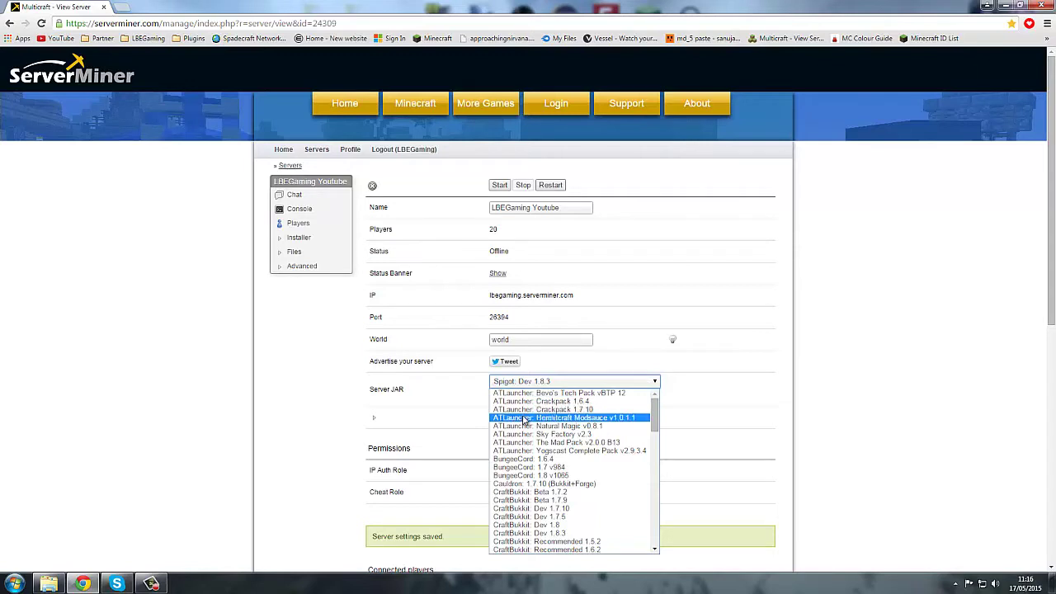
{"action": "left_click", "coordinate": [582, 410]}
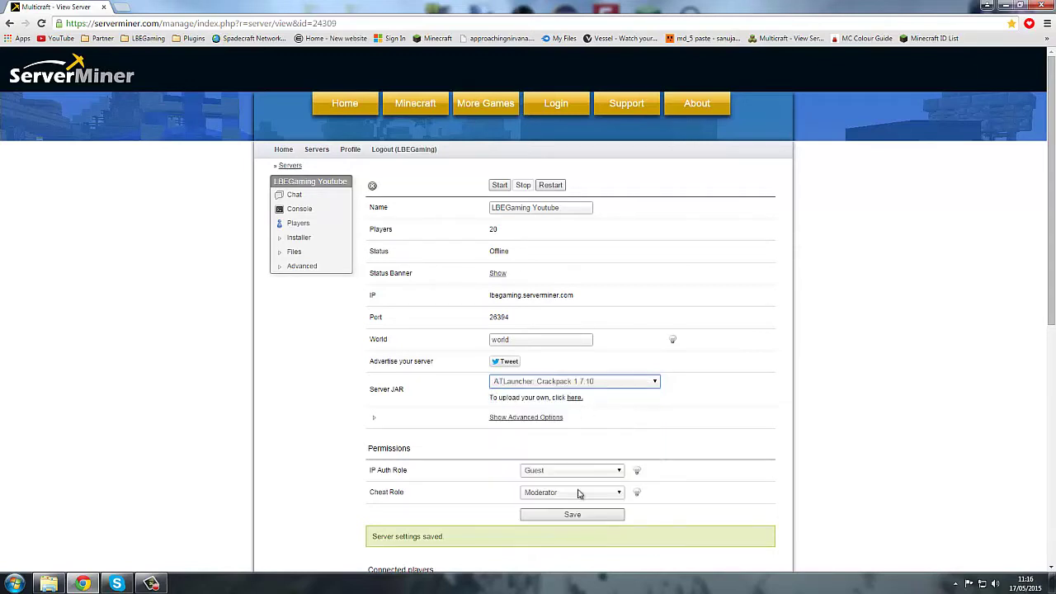
{"action": "left_click", "coordinate": [591, 517]}
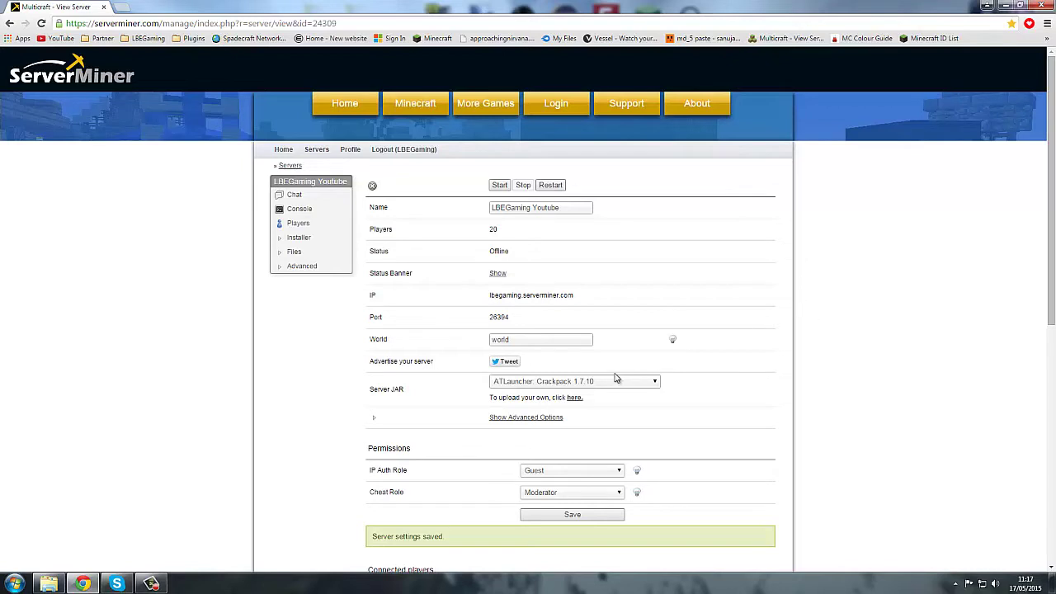
- Start the server and follow the Console log as Forge loads 183 mods
{"action": "left_click", "coordinate": [500, 185]}
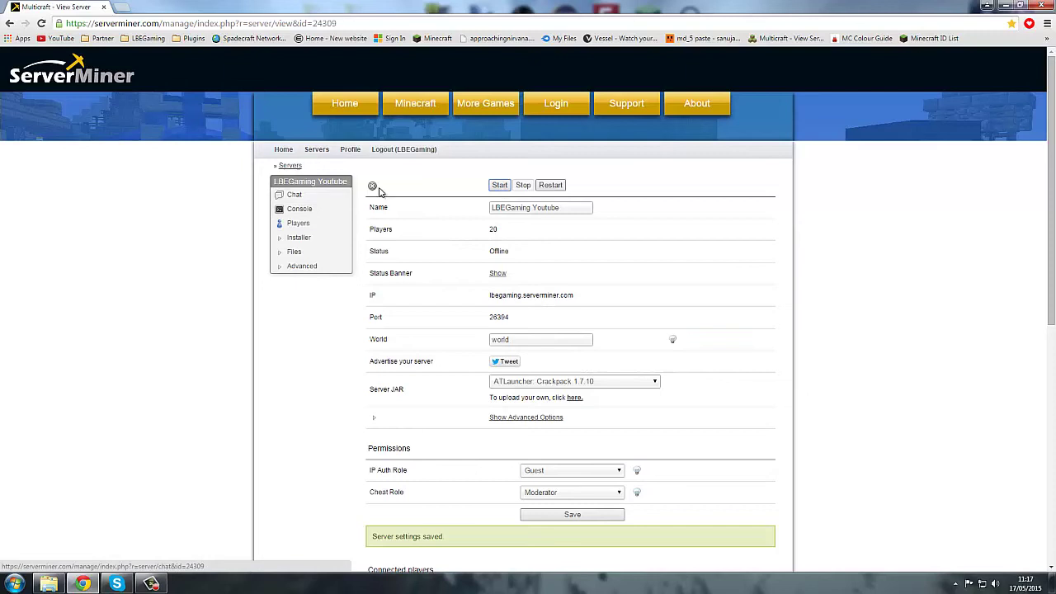
{"action": "left_click", "coordinate": [322, 210]}
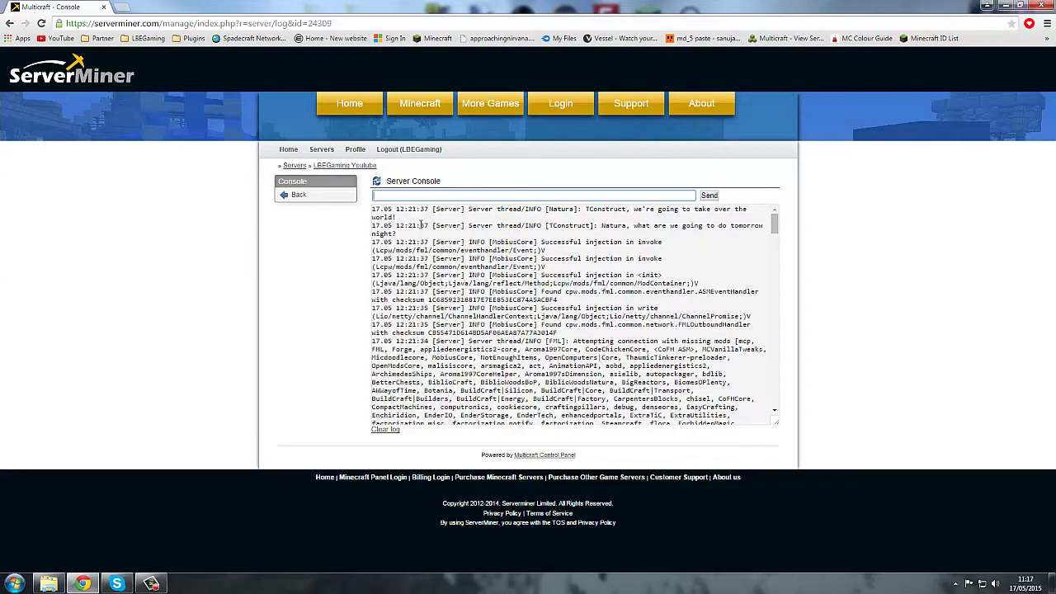
{"action": "left_click", "coordinate": [596, 307]}
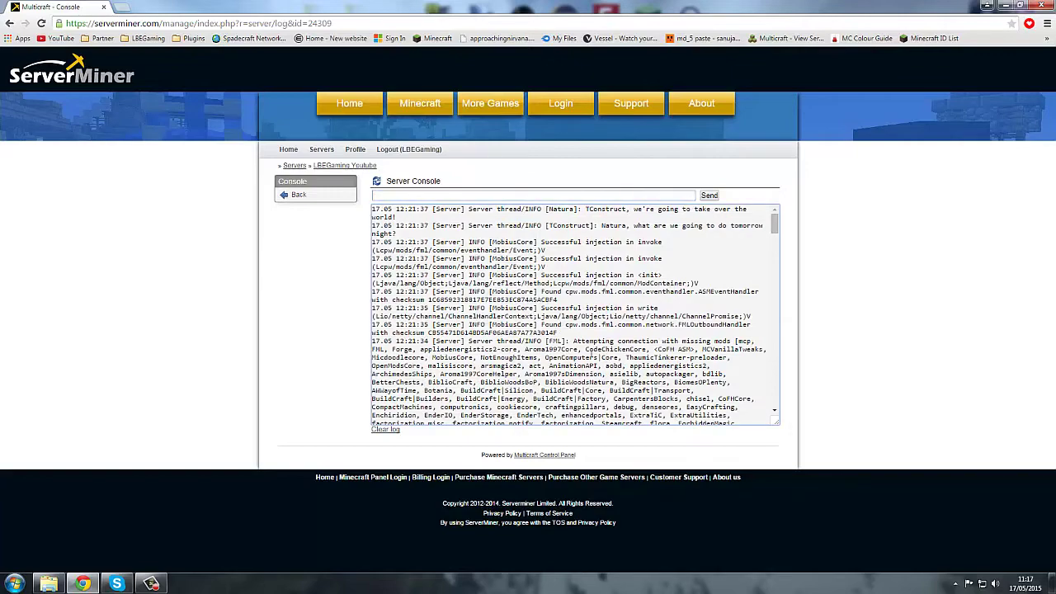
{"action": "scroll", "coordinate": [593, 317], "scroll_direction": "down", "scroll_amount": 3}
{"action": "scroll", "coordinate": [594, 318], "scroll_direction": "up", "scroll_amount": 3}
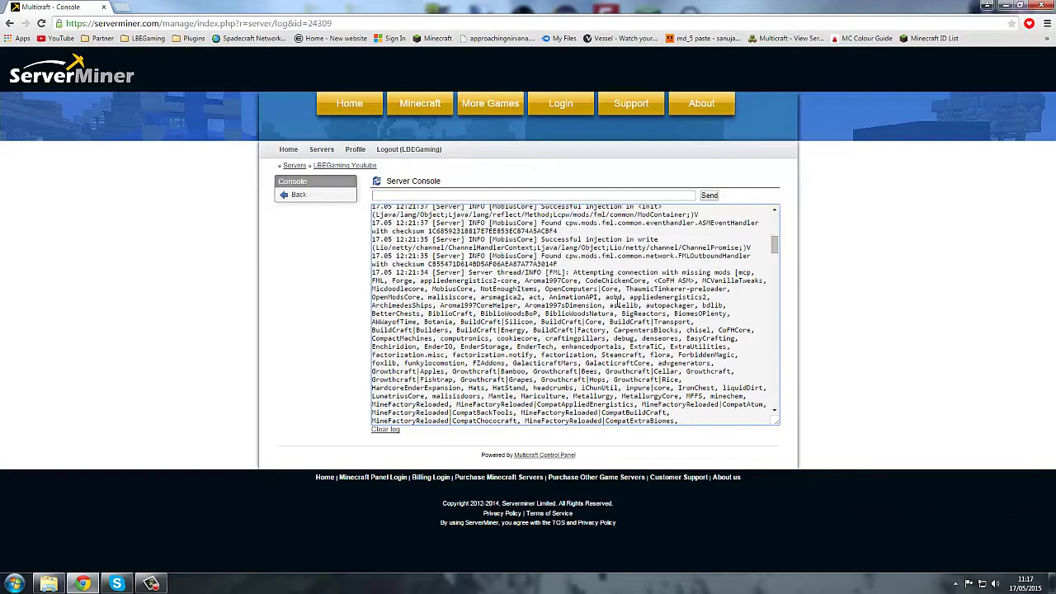
- In a new browser tab, go to the serverminer.com home page
{"action": "left_click", "coordinate": [118, 8]}
{"action": "type", "text": "servermi"}
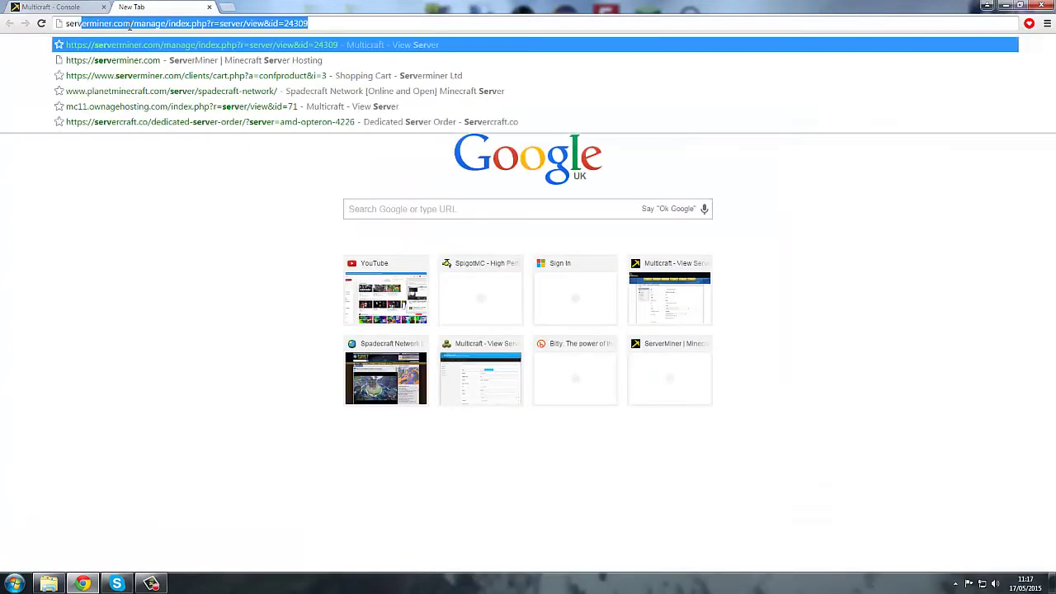
{"action": "type", "text": "ner"}
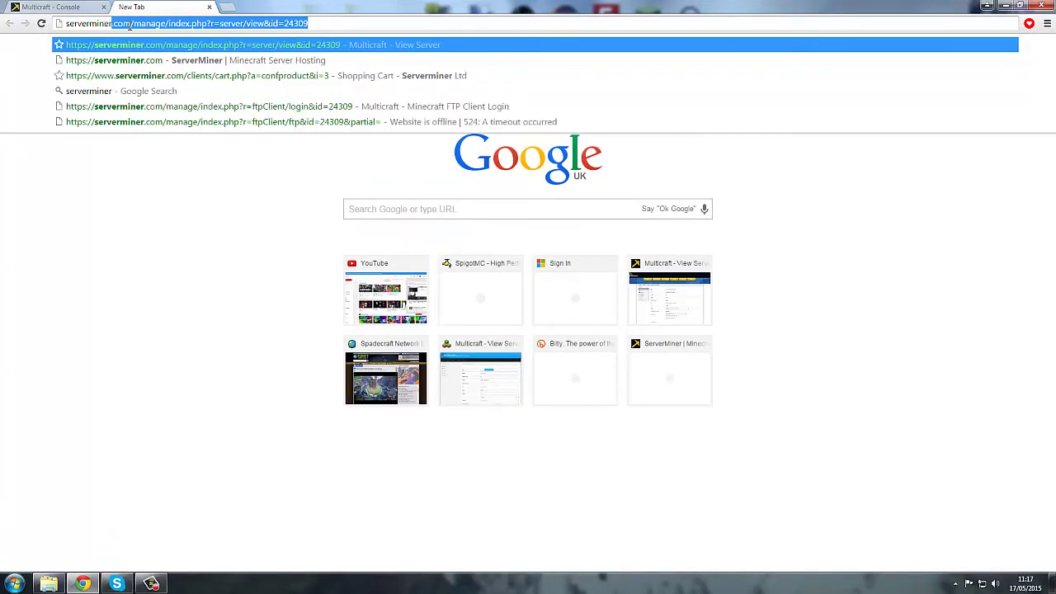
{"action": "key", "text": "End"}
{"action": "key", "text": "shift+Left"}
{"action": "key", "text": "shift+Left"}
{"action": "key", "text": "shift+Left"}
{"action": "key", "text": "shift+Left"}
{"action": "key", "text": "shift+Left"}
{"action": "key", "text": "shift+Left"}
{"action": "key", "text": "shift+Left"}
{"action": "key", "text": "shift+Left"}
{"action": "key", "text": "shift+Left"}
{"action": "key", "text": "shift+Left"}
{"action": "key", "text": "shift+Left"}
{"action": "key", "text": "shift+Left"}
{"action": "key", "text": "shift+Left"}
{"action": "key", "text": "shift+Left"}
{"action": "key", "text": "shift+Left"}
{"action": "key", "text": "shift+Left"}
{"action": "key", "text": "shift+Left"}
{"action": "key", "text": "shift+Left"}
{"action": "key", "text": "shift+Left"}
{"action": "key", "text": "shift+Left"}
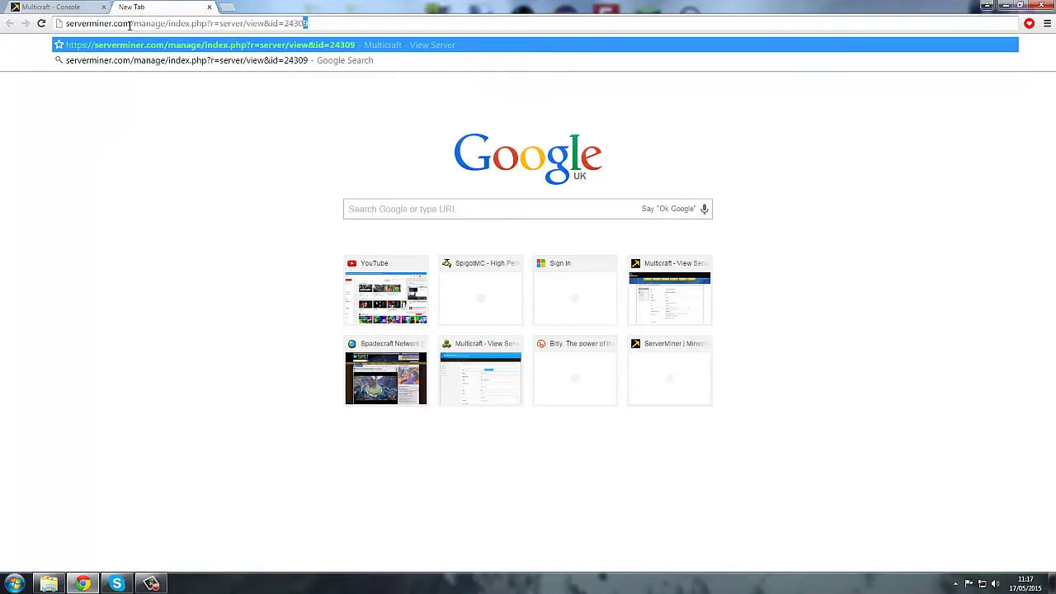
{"action": "key", "text": "shift+Left"}
{"action": "key", "text": "shift+Left"}
{"action": "key", "text": "shift+Left"}
{"action": "key", "text": "shift+Left"}
{"action": "key", "text": "shift+Left"}
{"action": "key", "text": "shift+Left"}
{"action": "key", "text": "shift+Left"}
{"action": "key", "text": "shift+Left"}
{"action": "key", "text": "shift+Left"}
{"action": "key", "text": "shift+Left"}
{"action": "key", "text": "shift+Left"}
{"action": "key", "text": "shift+Left"}
{"action": "key", "text": "shift+Left"}
{"action": "key", "text": "shift+Left"}
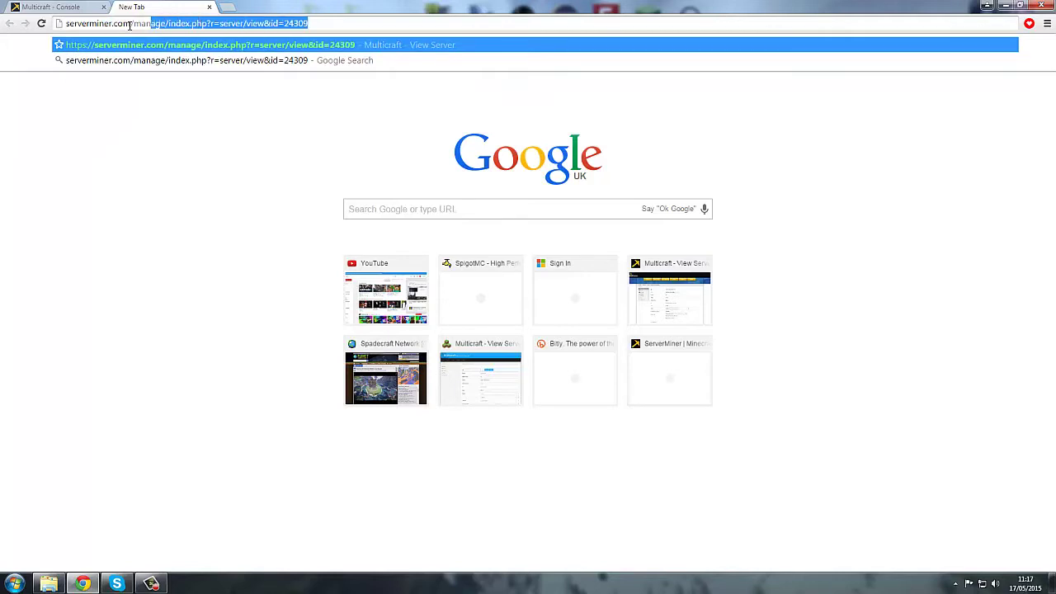
{"action": "key", "text": "Delete"}
{"action": "key", "text": "Return"}
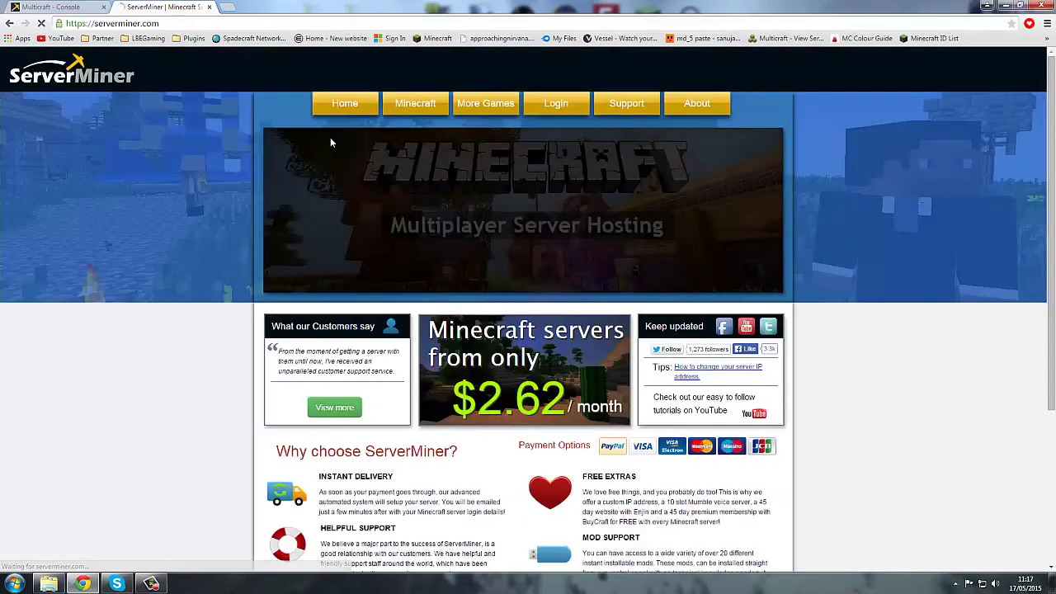
- Browse the Minecraft server plans with their player slots and monthly prices
{"action": "left_click", "coordinate": [397, 100]}
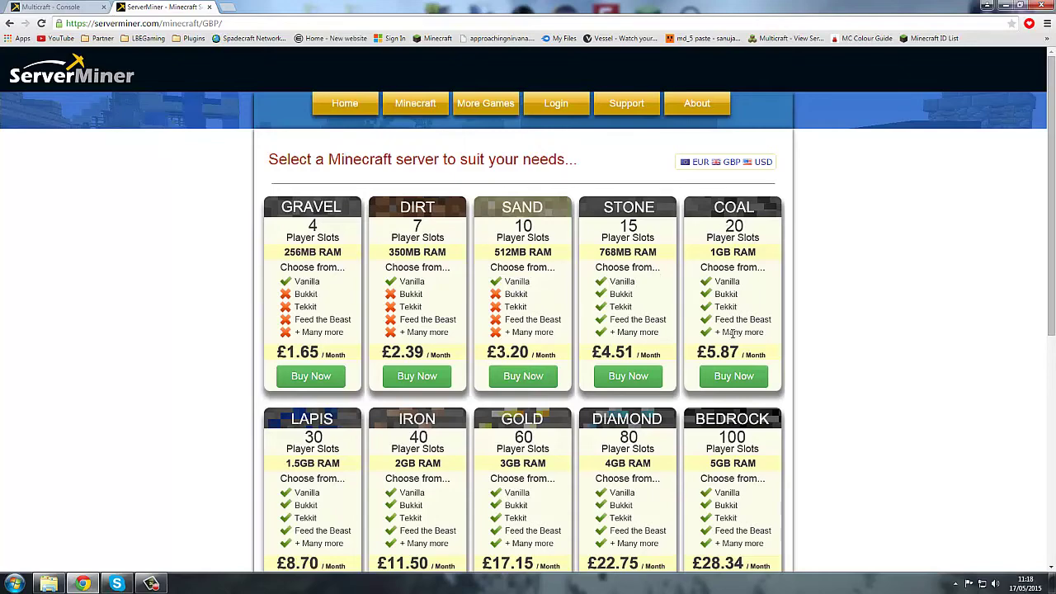
{"action": "scroll", "coordinate": [338, 434], "scroll_direction": "down", "scroll_amount": 3}
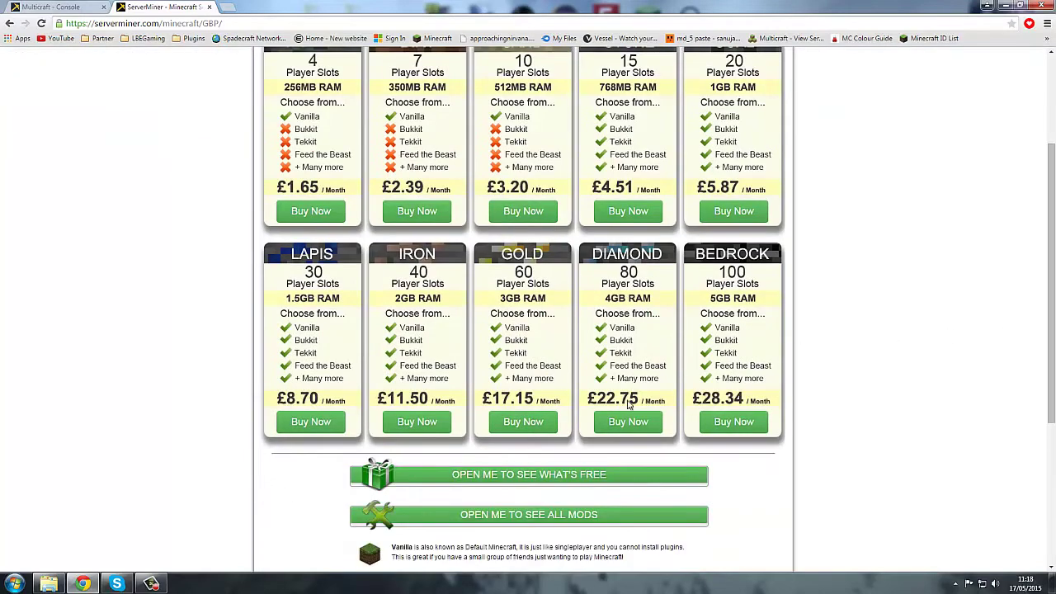
{"action": "scroll", "coordinate": [630, 405], "scroll_direction": "up", "scroll_amount": 3}
- Return to the Multicraft Console tab and go back to the server's main page
{"action": "left_click", "coordinate": [49, 7]}
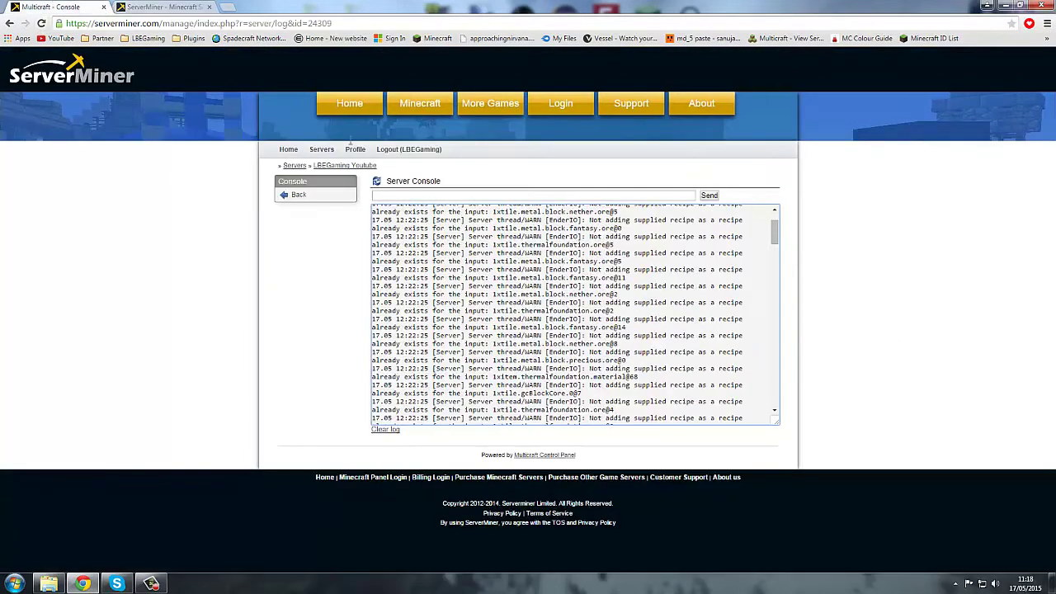
{"action": "left_click", "coordinate": [314, 198]}
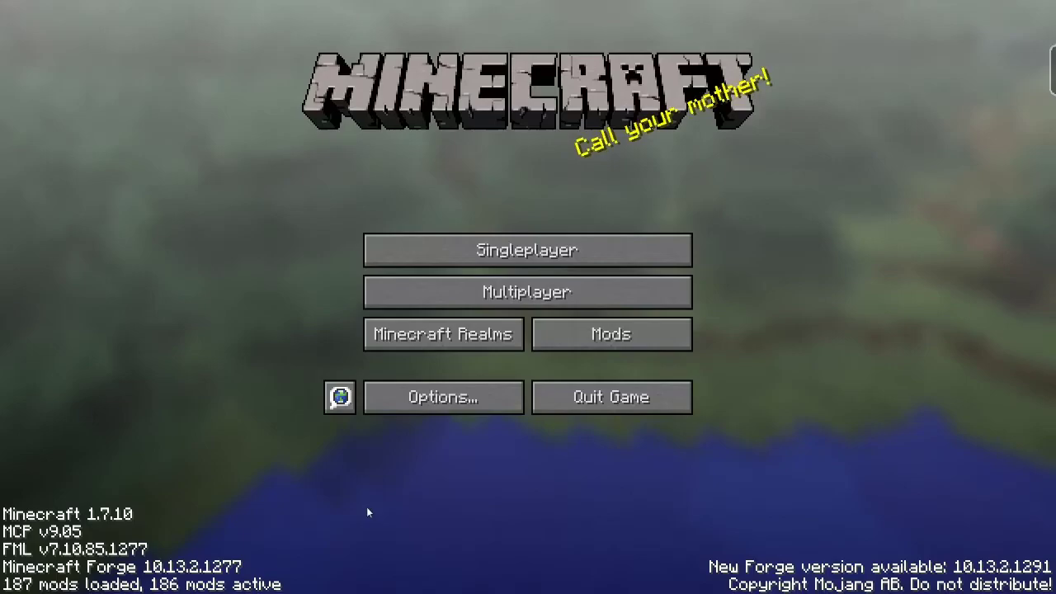
- Join the Minecraft Server entry from the Multiplayer server list
{"action": "left_click", "coordinate": [498, 299]}
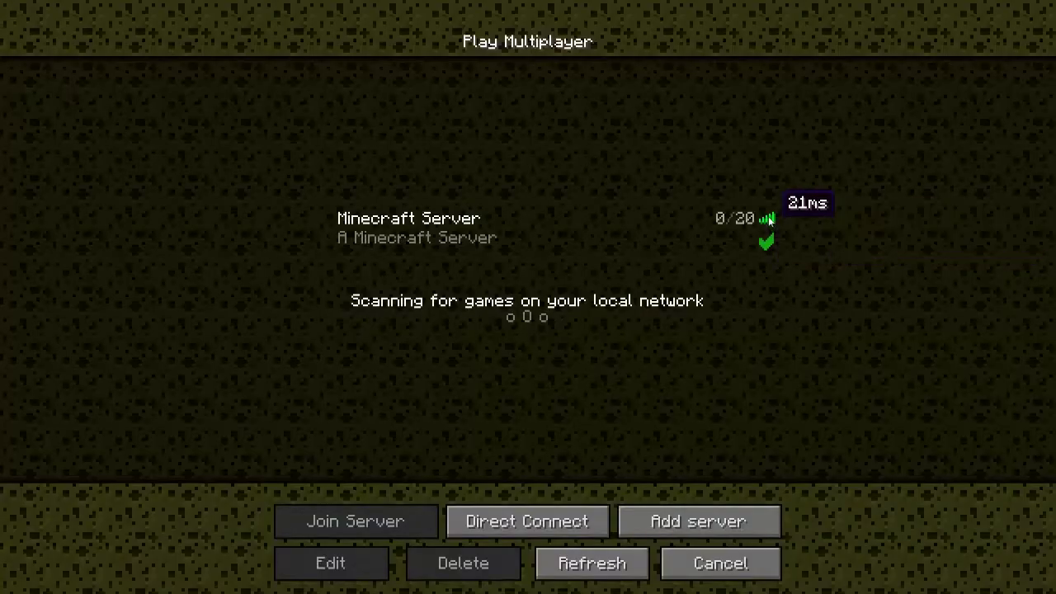
{"action": "left_click", "coordinate": [379, 244]}
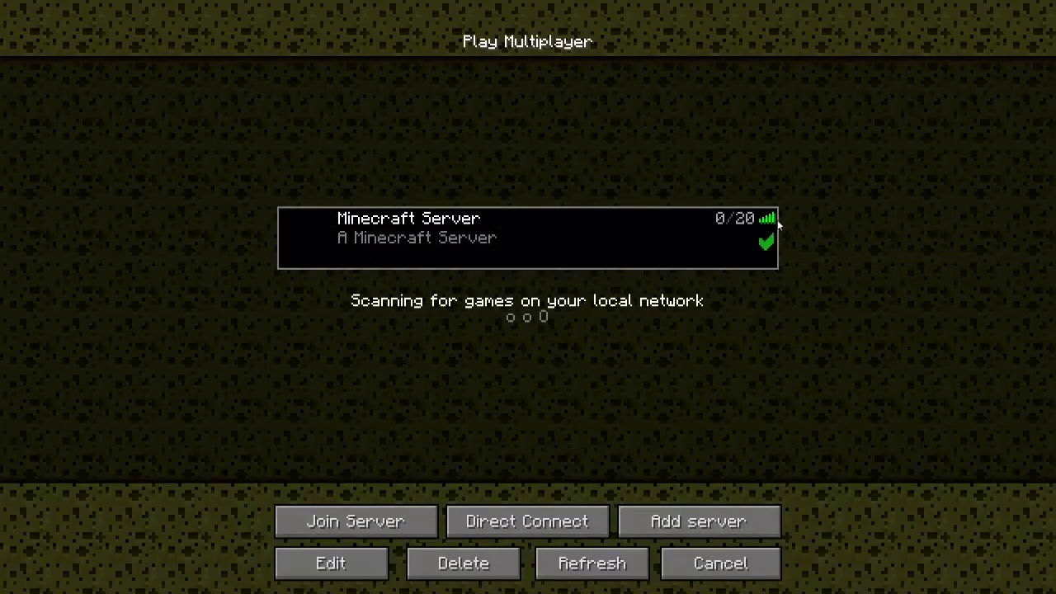
{"action": "mouse_move", "coordinate": [764, 219]}
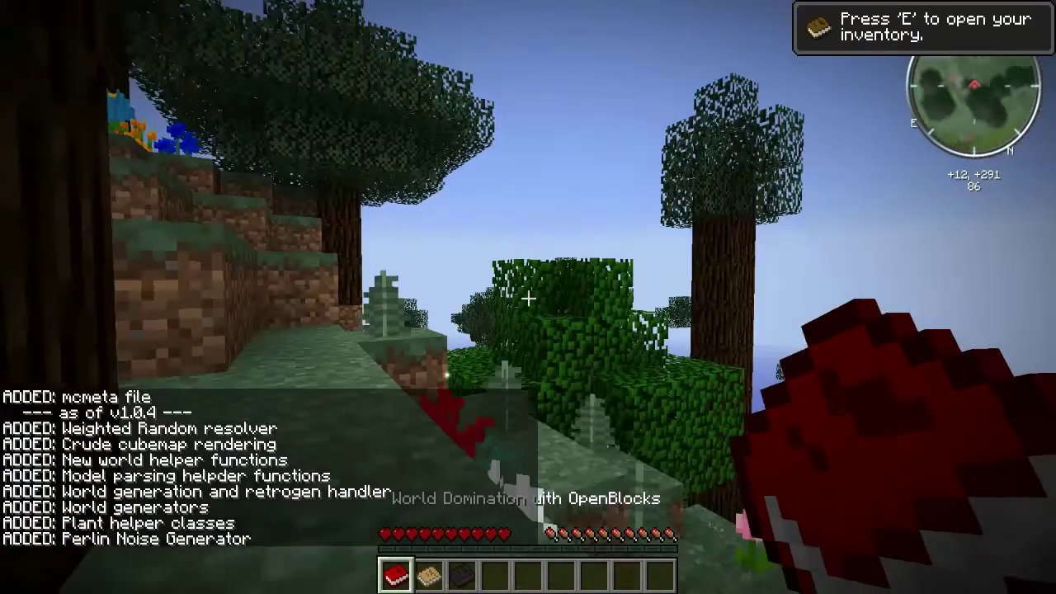
- Mine grass into empty hotbar slot 4 and show the F3 debug overlay
{"action": "key", "text": "4"}
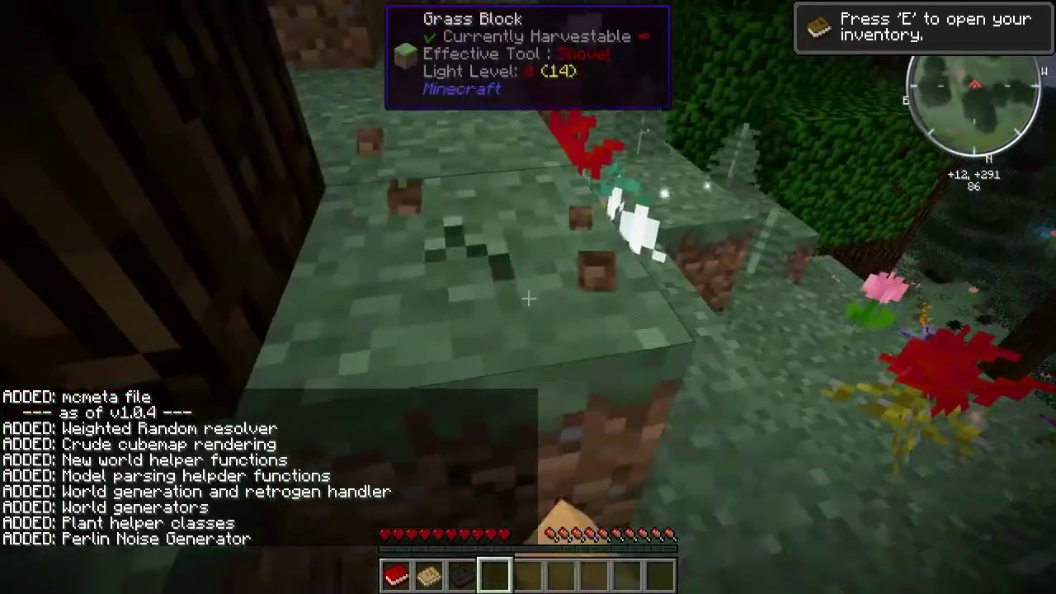
{"action": "left_click", "coordinate": [528, 297]}
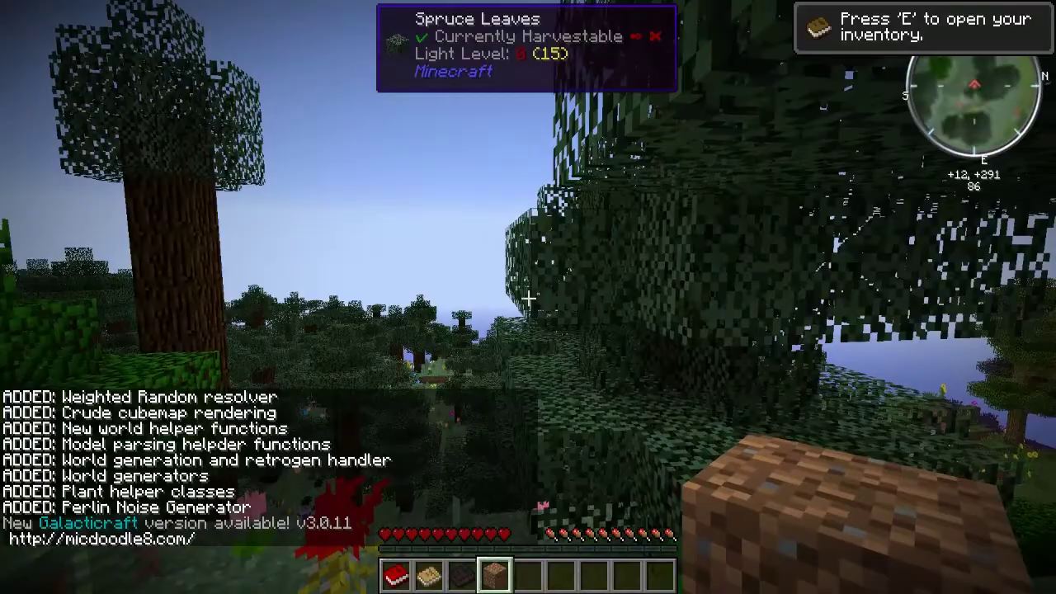
{"action": "key", "text": "F3"}
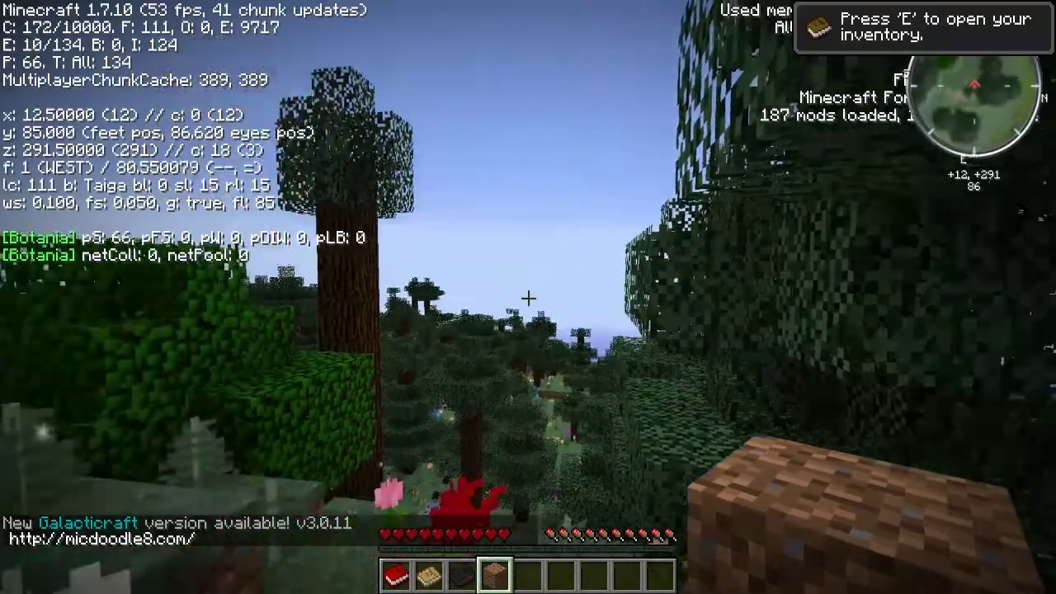
- Climb the grassy slope to the ledge, then place and break dirt blocks
{"action": "key", "text": "w"}
{"action": "key", "text": "space"}
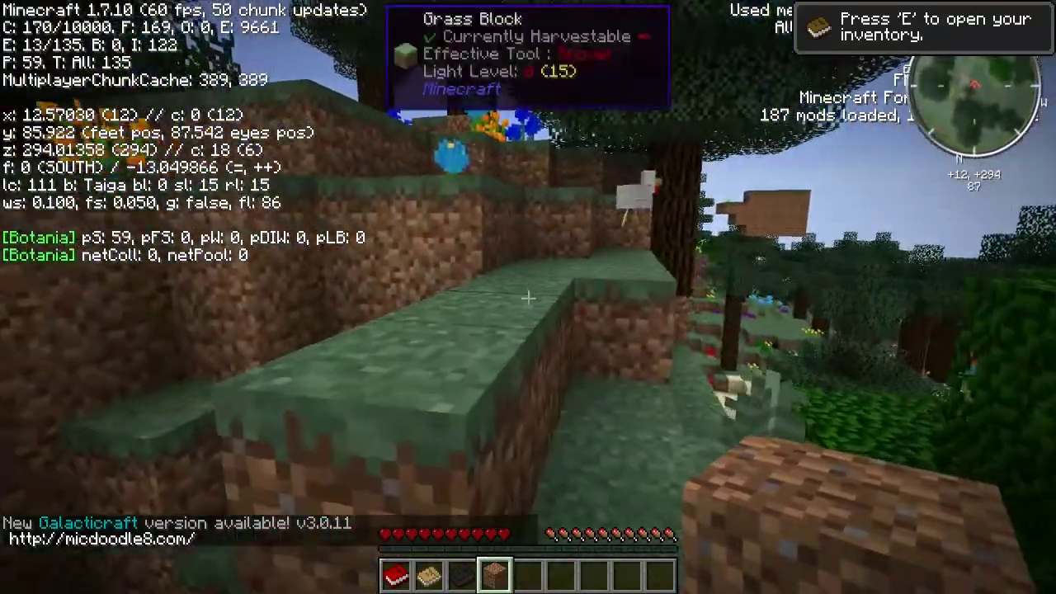
{"action": "key", "text": "space"}
{"action": "key", "text": "w"}
{"action": "key", "text": "space"}
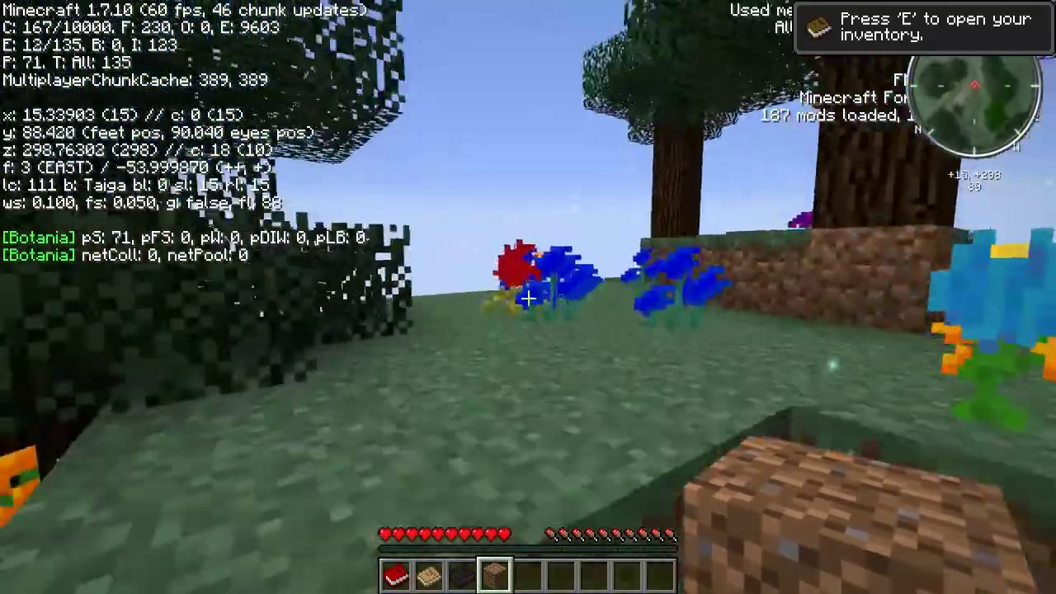
{"action": "key", "text": "w"}
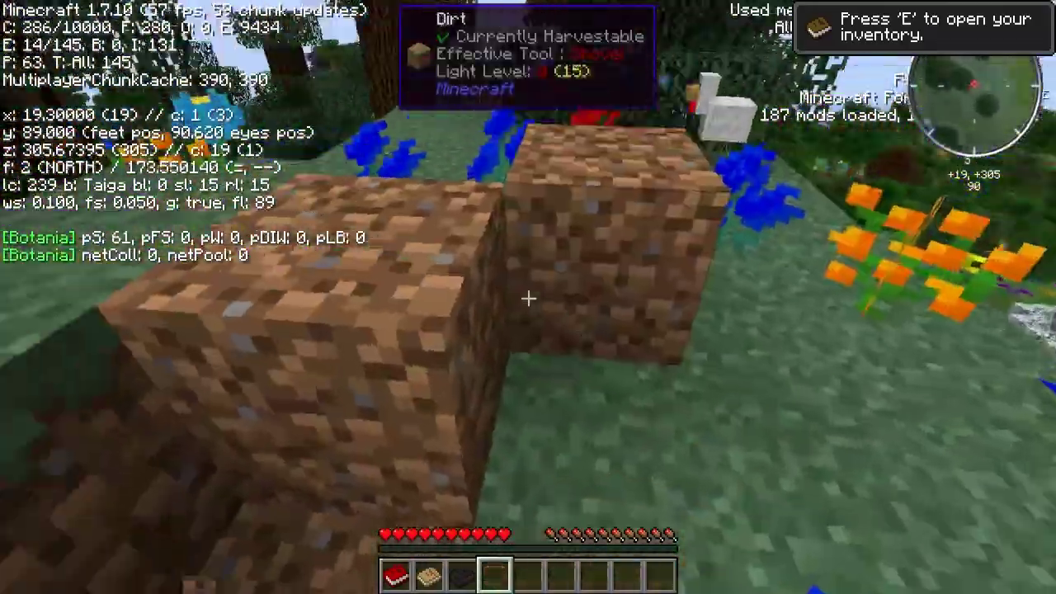
{"action": "right_click", "coordinate": [528, 297]}
{"action": "left_click", "coordinate": [528, 297]}
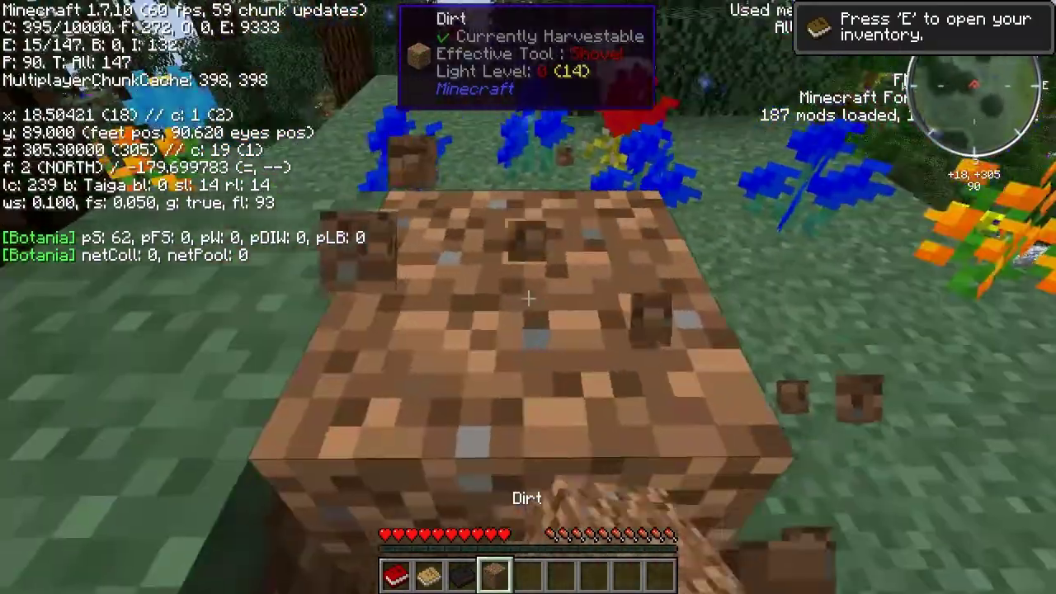
- Switch Video Settings graphics from Fancy to Fast
{"action": "key", "text": "Escape"}
{"action": "left_click", "coordinate": [507, 302]}
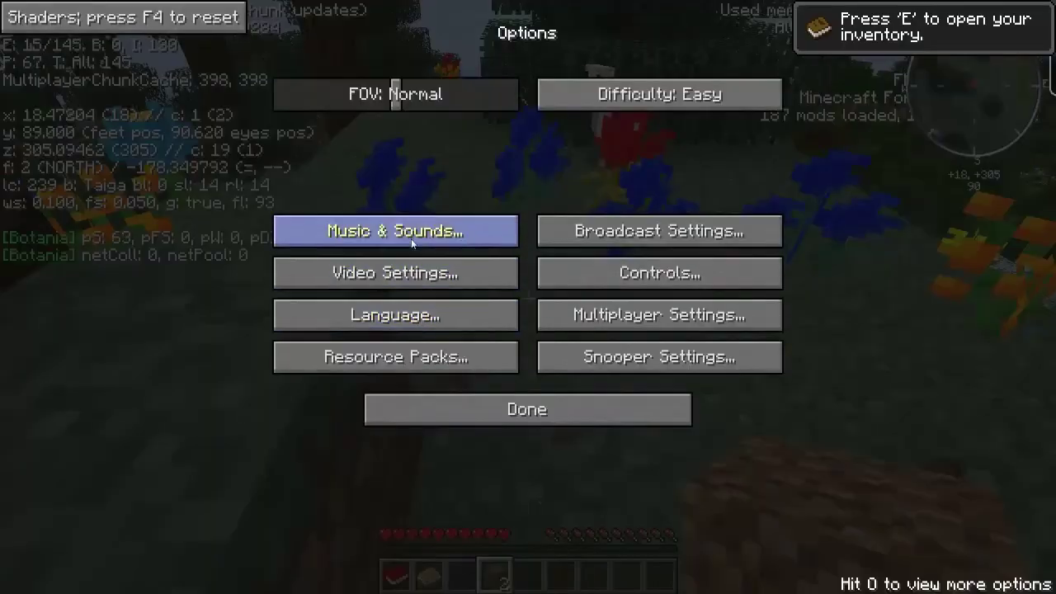
{"action": "left_click", "coordinate": [437, 273]}
{"action": "left_click", "coordinate": [354, 88]}
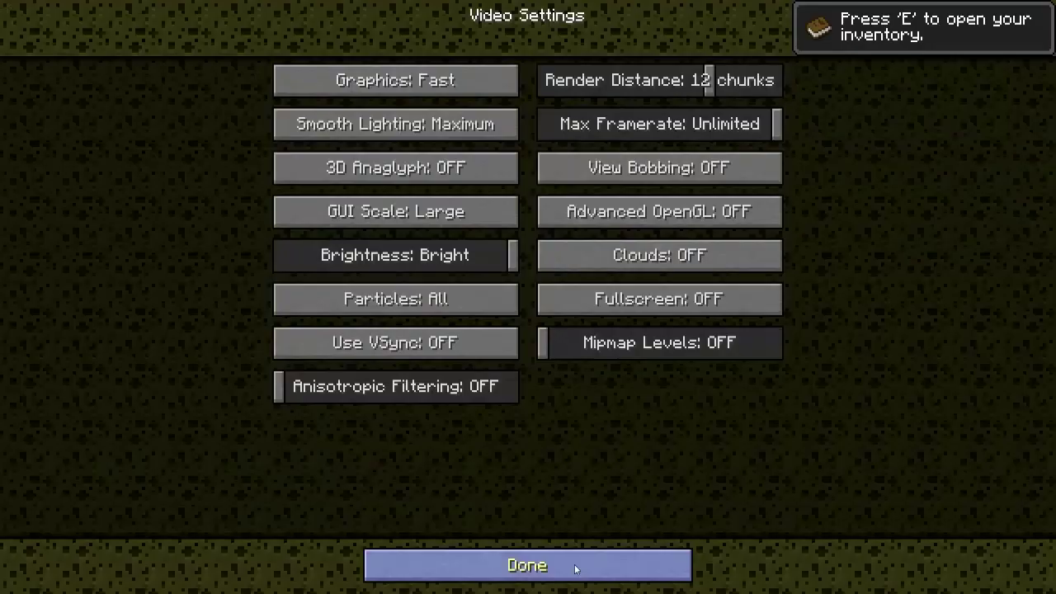
{"action": "left_click", "coordinate": [516, 565]}
{"action": "left_click", "coordinate": [499, 403]}
- Resume play, mine one dirt block and place two, hide the debug overlay, and pause
{"action": "left_click", "coordinate": [523, 183]}
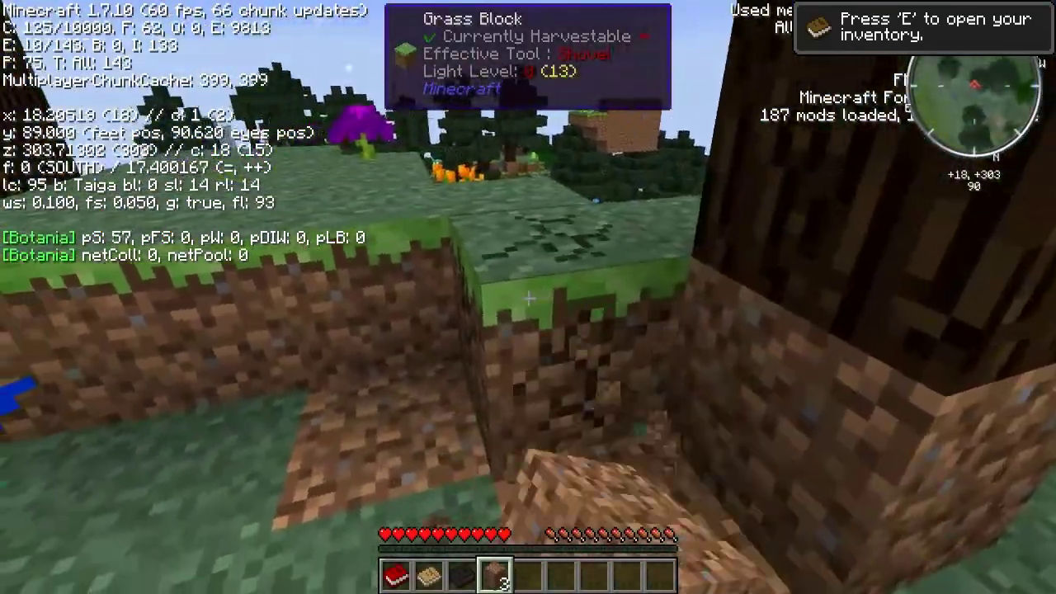
{"action": "left_click", "coordinate": [528, 299]}
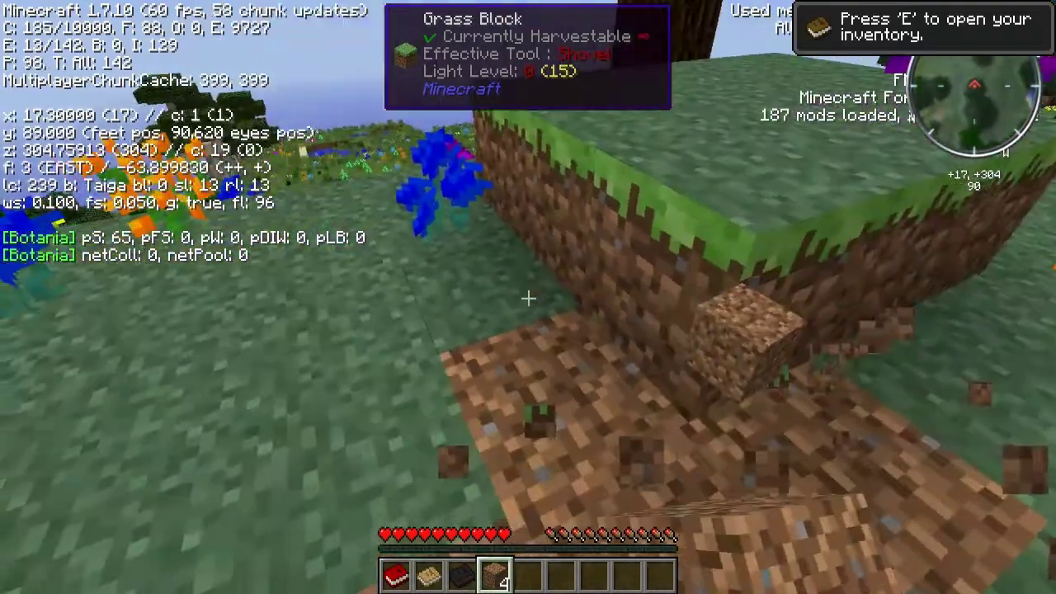
{"action": "right_click", "coordinate": [528, 299]}
{"action": "right_click", "coordinate": [528, 299]}
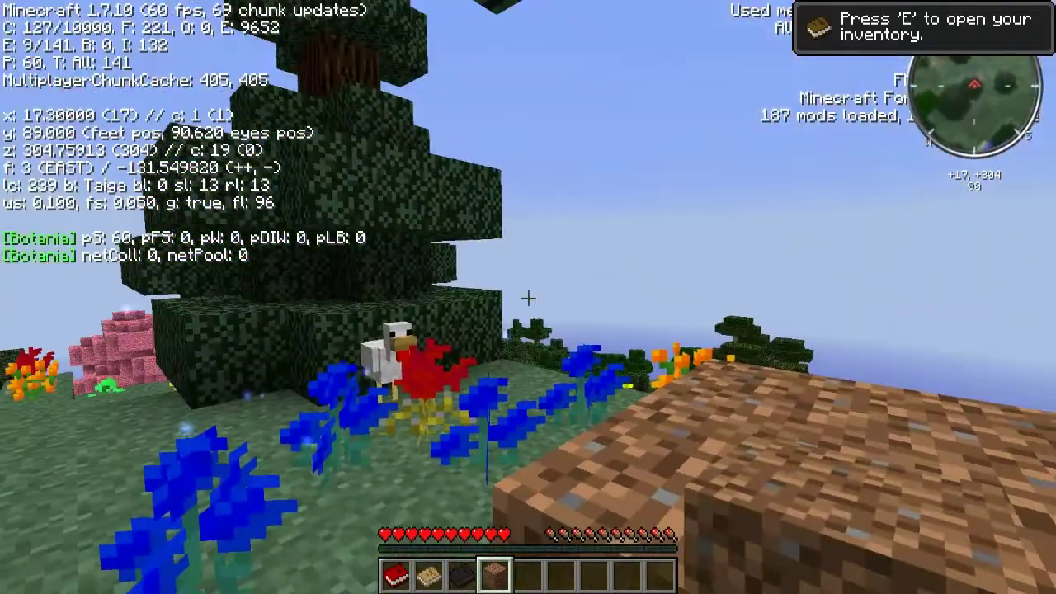
{"action": "key", "text": "F3"}
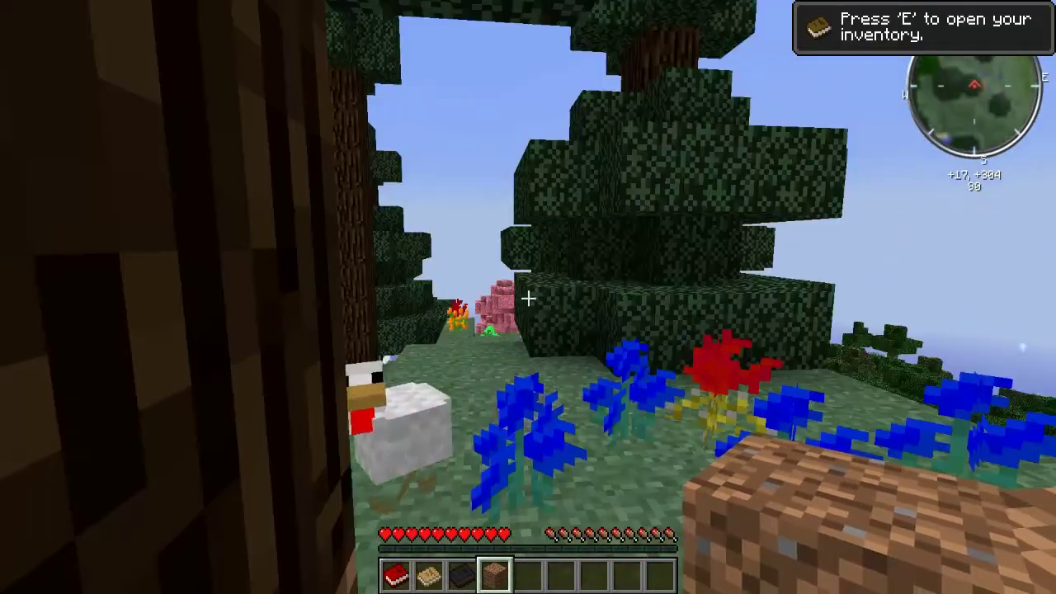
{"action": "key", "text": "Escape"}
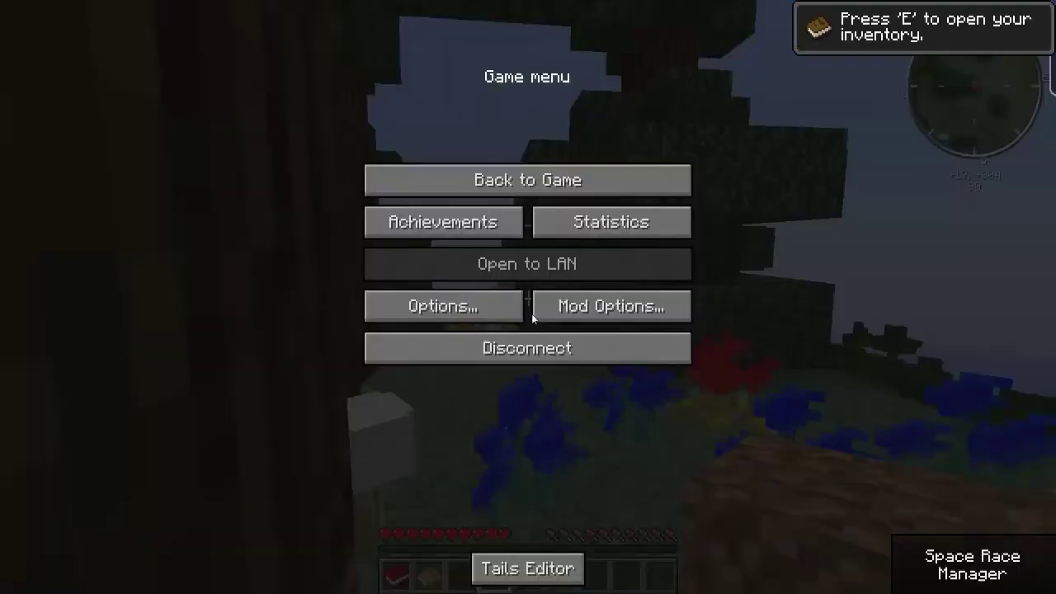
- Disconnect from the server back to the Minecraft title screen
{"action": "left_click", "coordinate": [535, 358]}
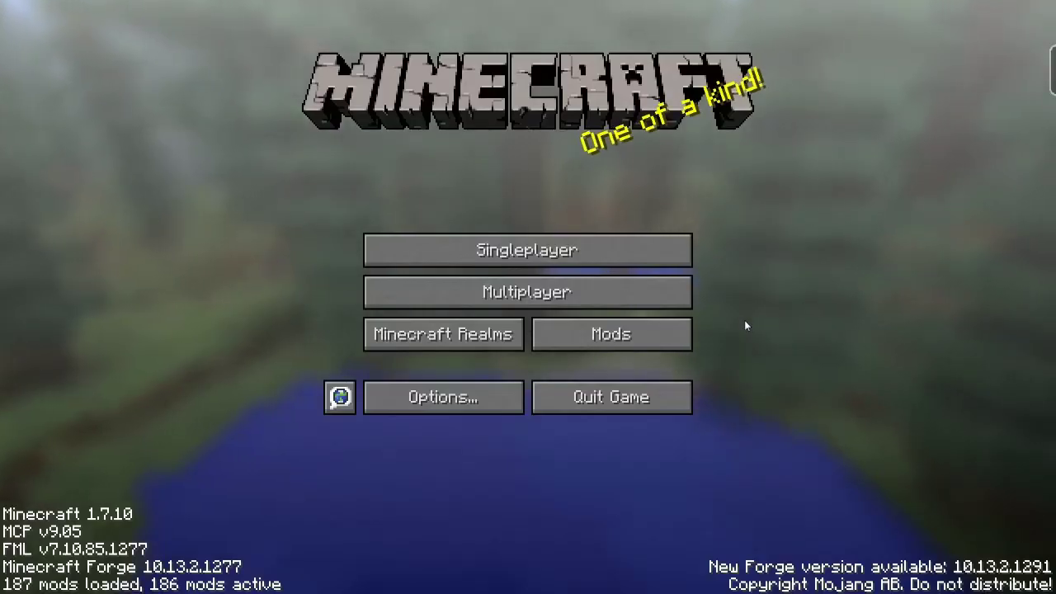